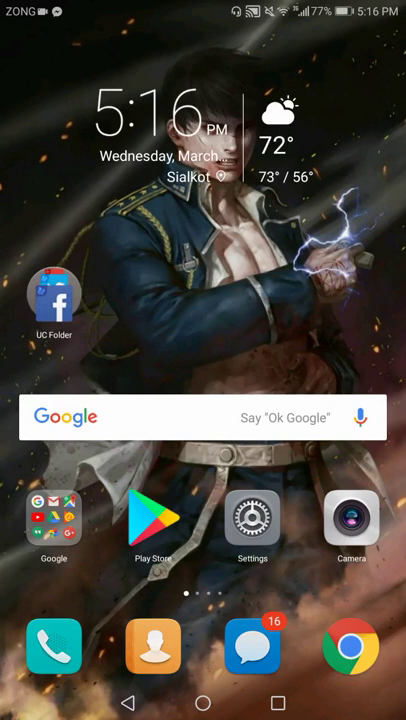
Swipe left three times to the last home page with Downloads, HiCare and PPSSPP.
drag(330, 300, 80, 300)
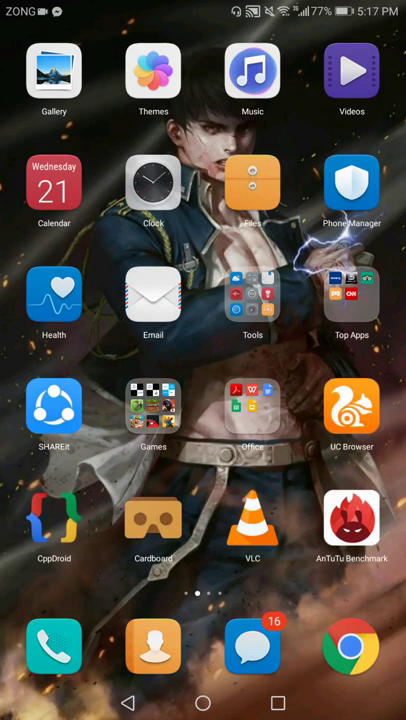
drag(330, 470, 70, 470)
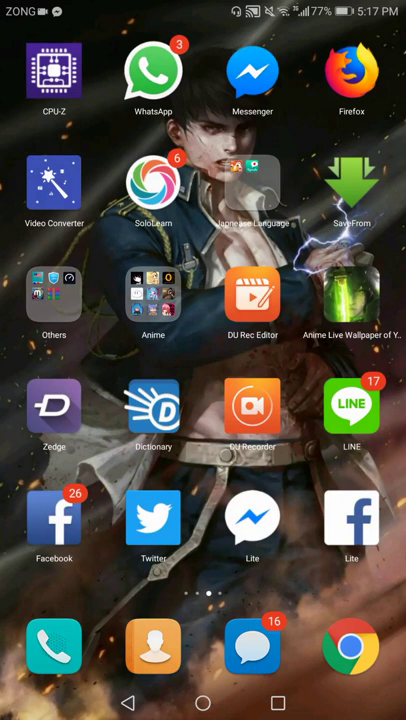
drag(330, 470, 70, 470)
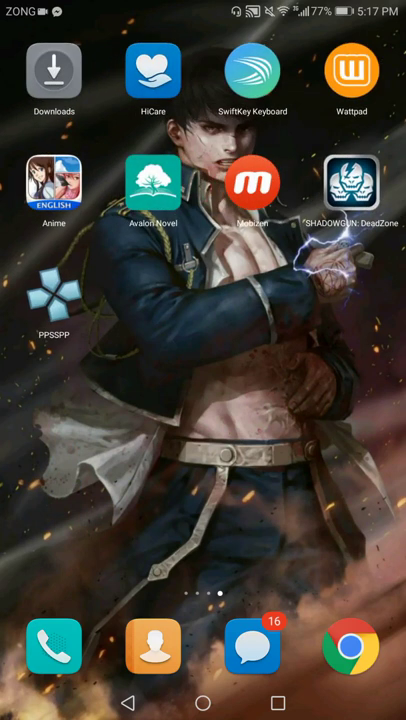
Choose Restart from the phone's power menu.
key(XF86PowerOff)
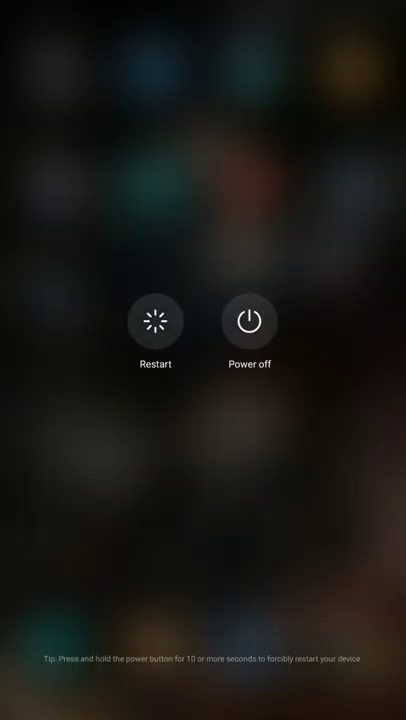
click(152, 317)
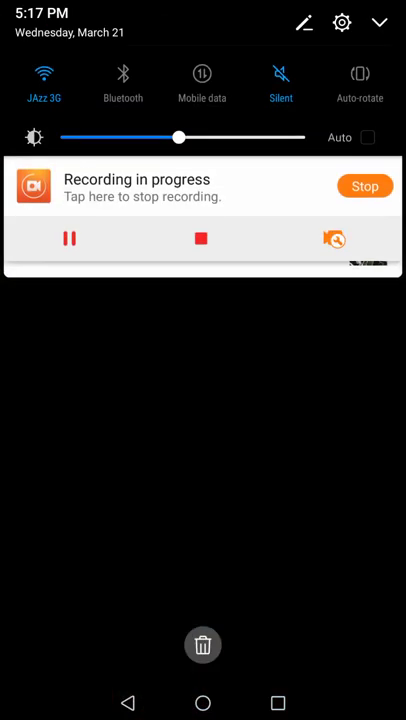
Go to Settings > Apps and select Google Play services.
click(342, 23)
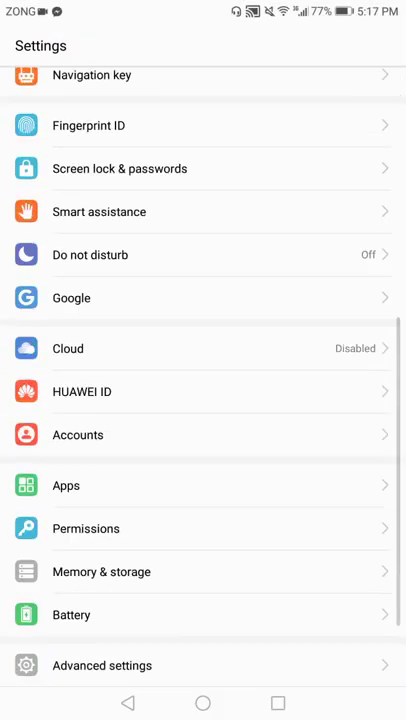
scroll(203, 400, down, 3)
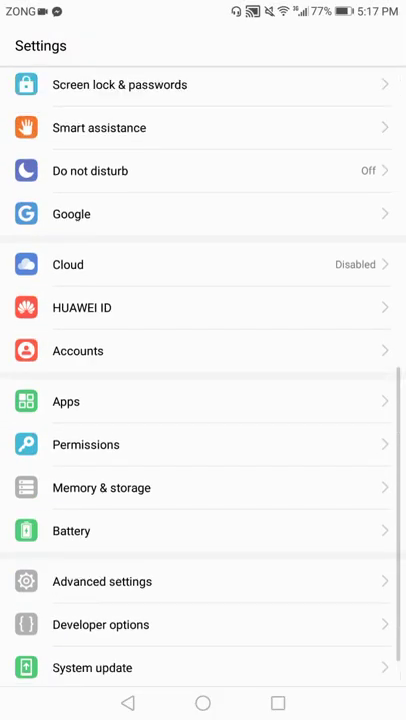
scroll(203, 400, up, 10)
scroll(203, 400, down, 10)
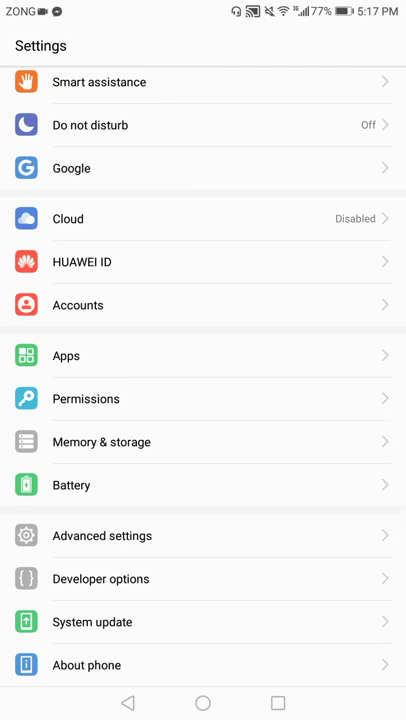
click(200, 355)
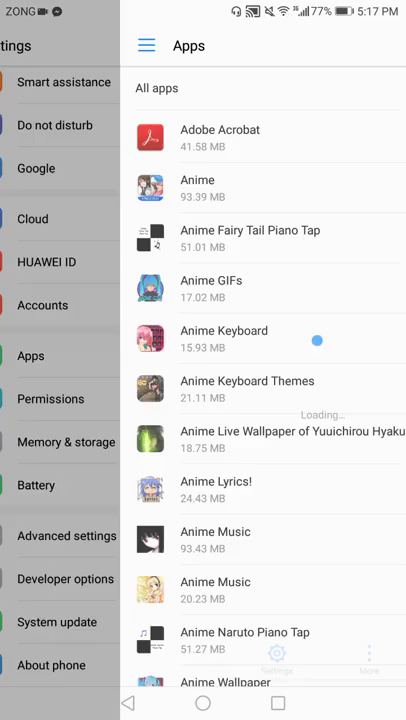
key(Escape)
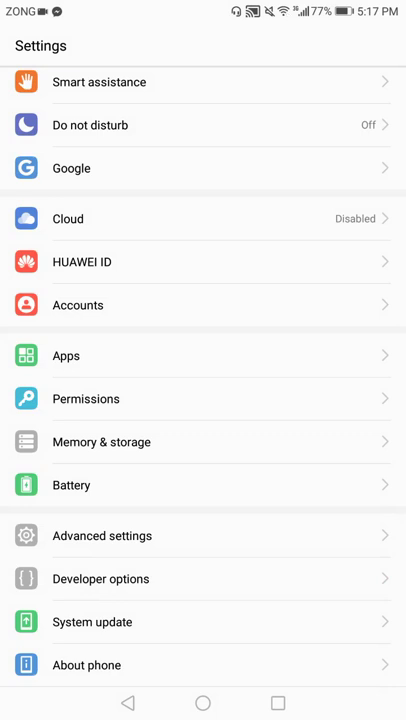
click(66, 355)
scroll(203, 400, down, 5)
scroll(203, 400, down, 5)
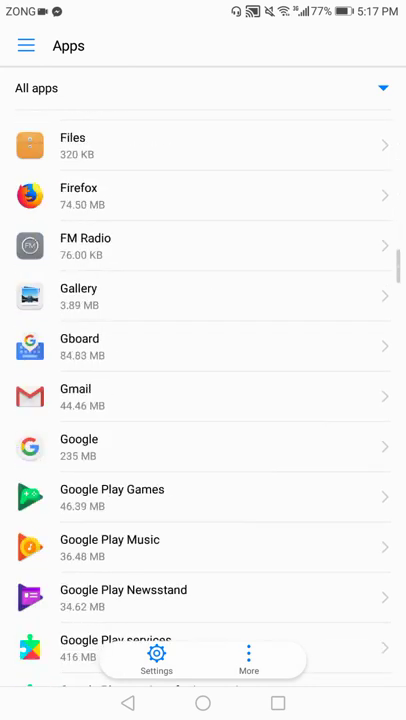
scroll(203, 400, down, 3)
scroll(203, 400, down, 3)
scroll(203, 400, down, 3)
scroll(203, 400, down, 3)
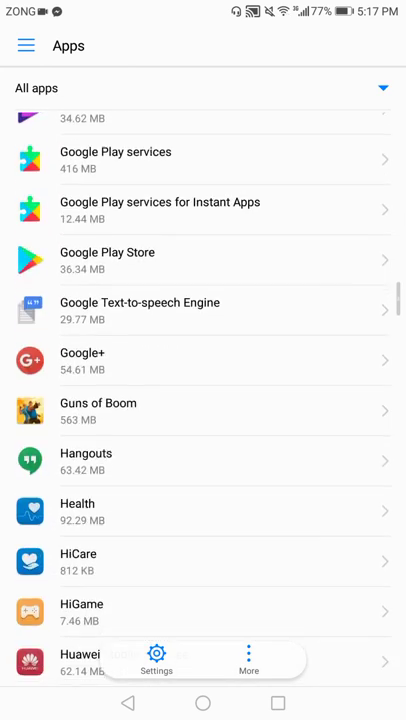
scroll(203, 400, up, 1)
click(150, 295)
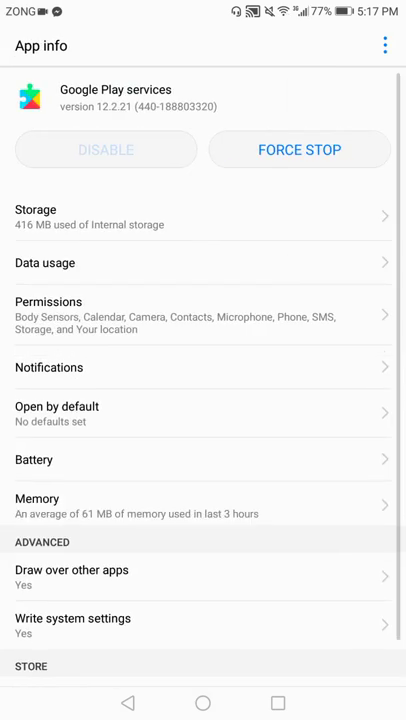
Clear the Google Play services cache in Storage and view its Manage Space page.
click(150, 216)
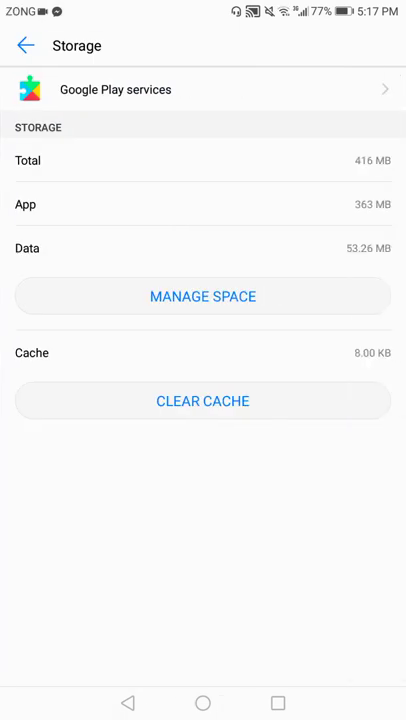
click(203, 401)
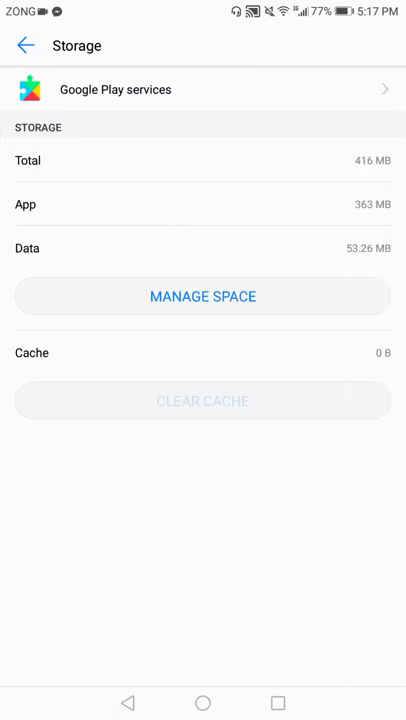
click(203, 296)
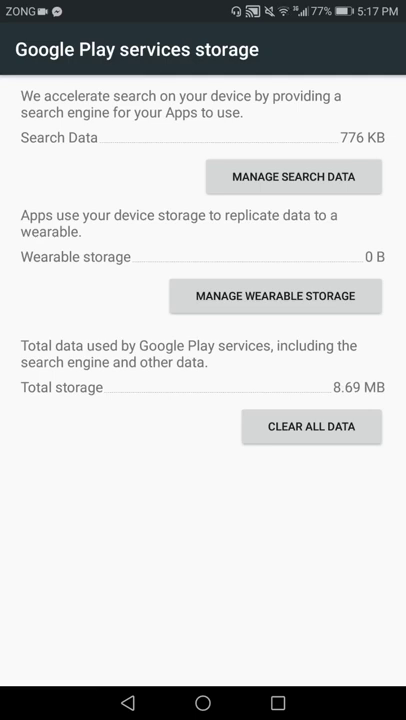
click(128, 703)
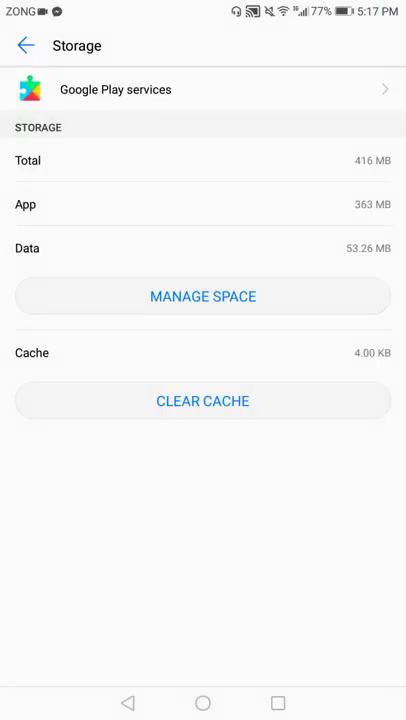
Check the notification shade, then return to the installed apps list.
drag(203, 8, 203, 400)
click(203, 500)
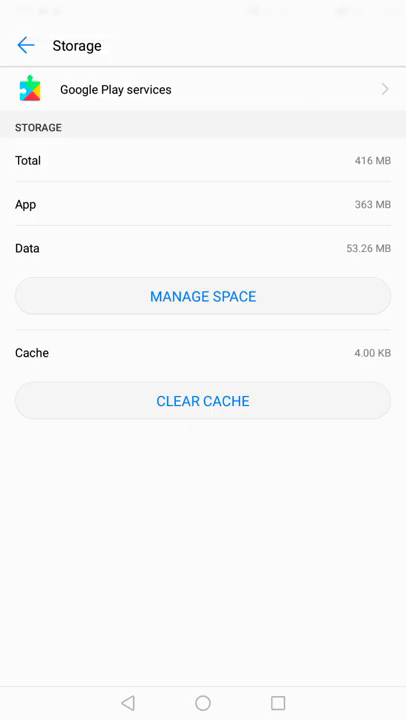
click(128, 703)
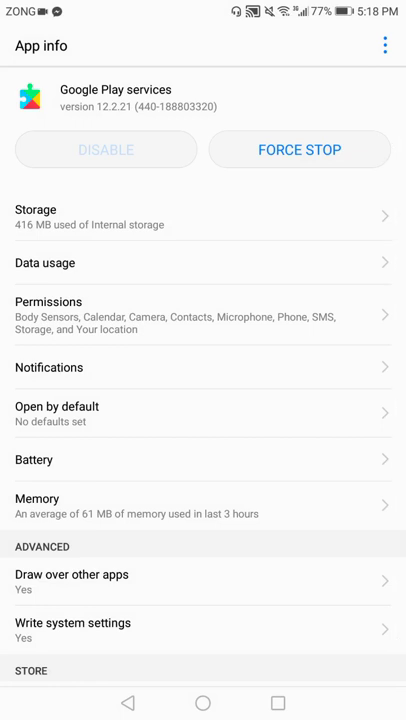
click(128, 703)
Clear Google Play Store's cache and confirm deleting all its app data.
click(107, 399)
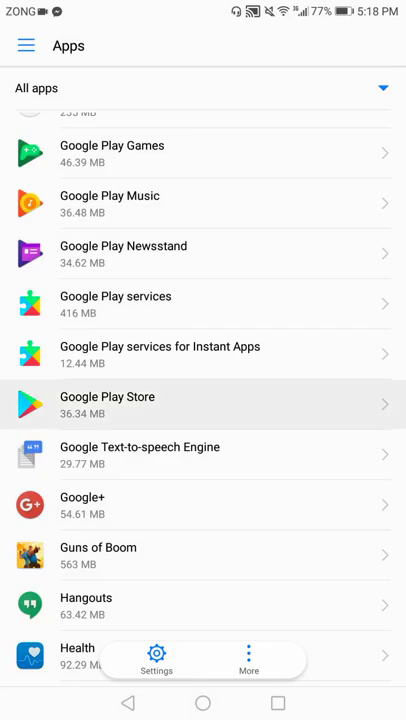
click(120, 216)
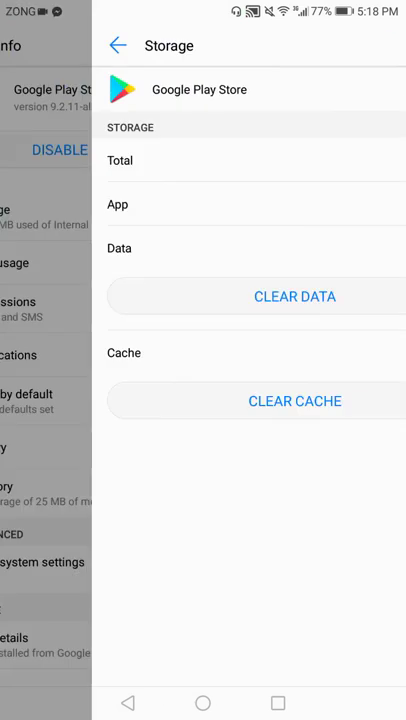
click(203, 400)
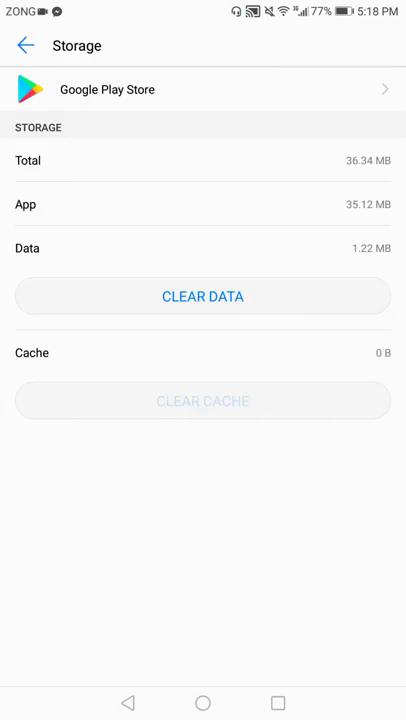
click(203, 296)
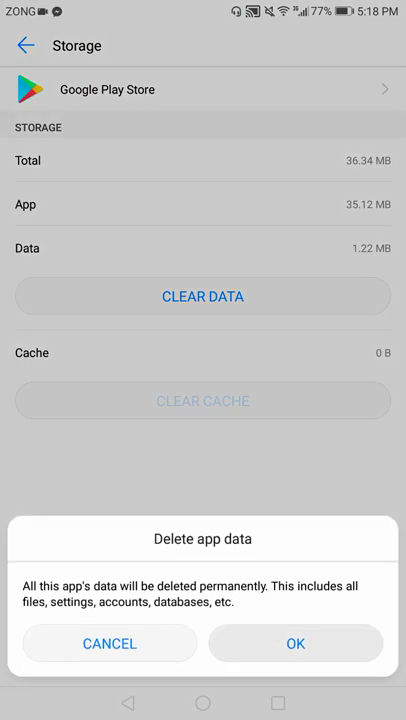
click(294, 643)
Back out through App info and the apps list to the home screen.
click(25, 45)
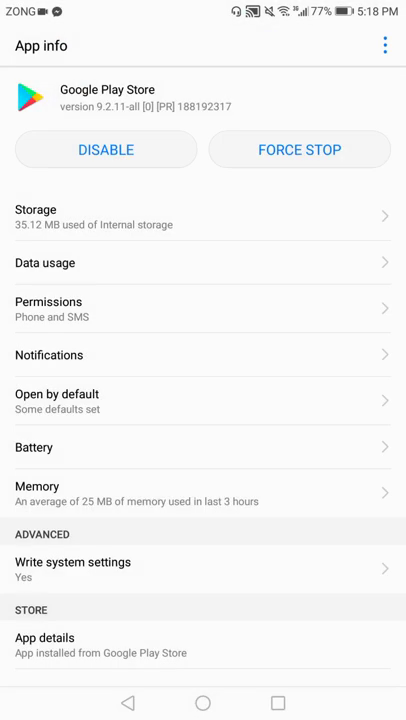
click(128, 703)
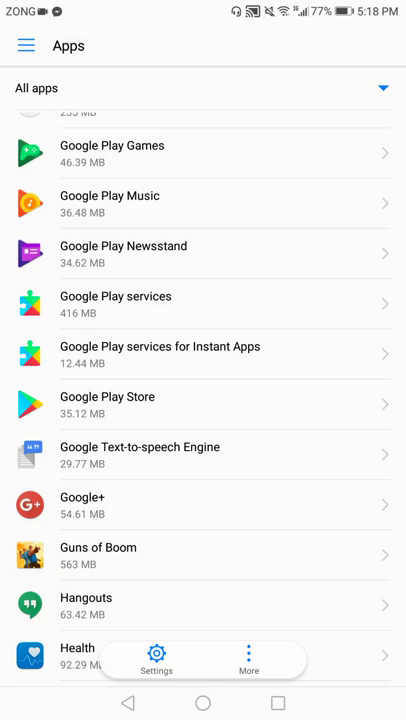
key(Home)
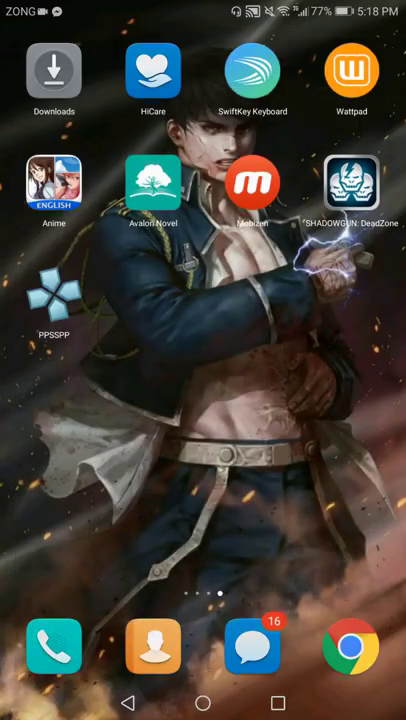
Swipe back through the home screen pages to the main clock page.
drag(100, 360, 350, 360)
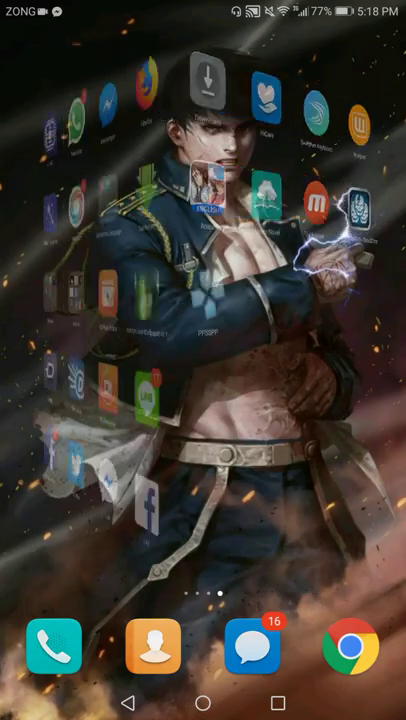
drag(100, 360, 350, 360)
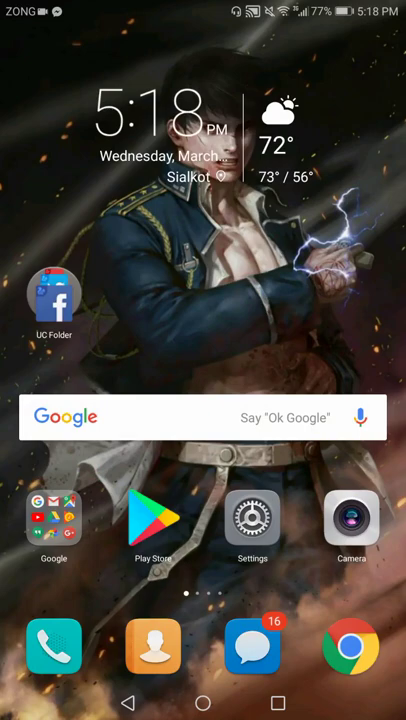
drag(350, 360, 100, 360)
mouse_move(350, 360)
mouse_down()
mouse_move(100, 360)
mouse_move(300, 360)
mouse_up()
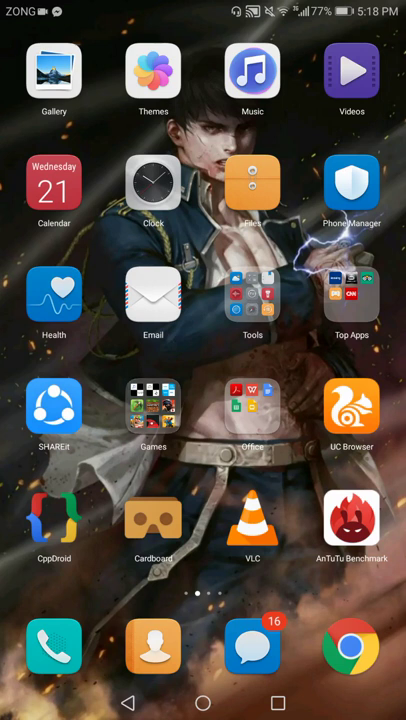
drag(100, 360, 320, 360)
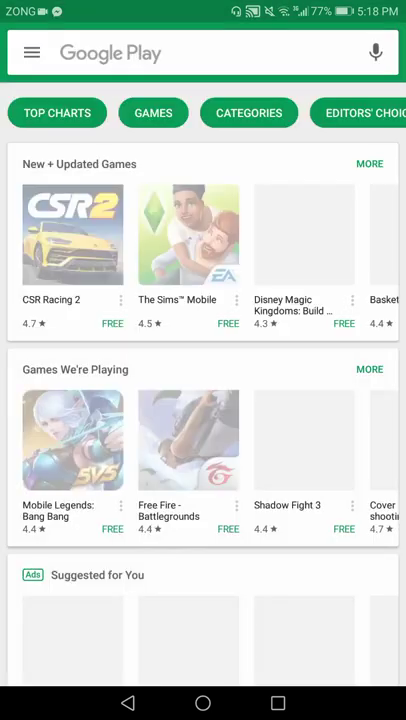
Open and close the Play Store side menu, then return to the home screen.
click(31, 52)
scroll(150, 400, down, 2)
scroll(150, 400, up, 2)
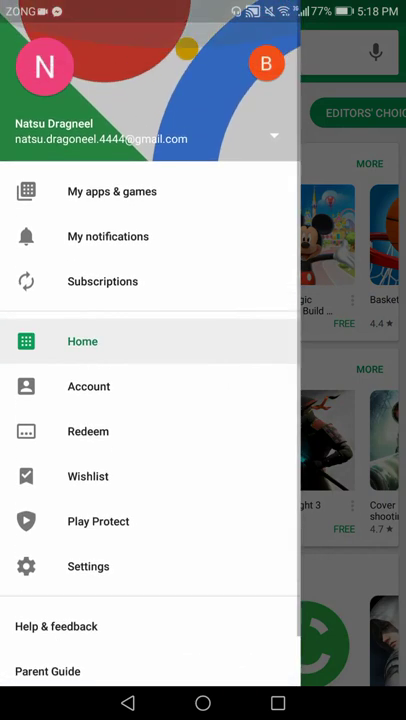
scroll(150, 400, down, 2)
click(350, 400)
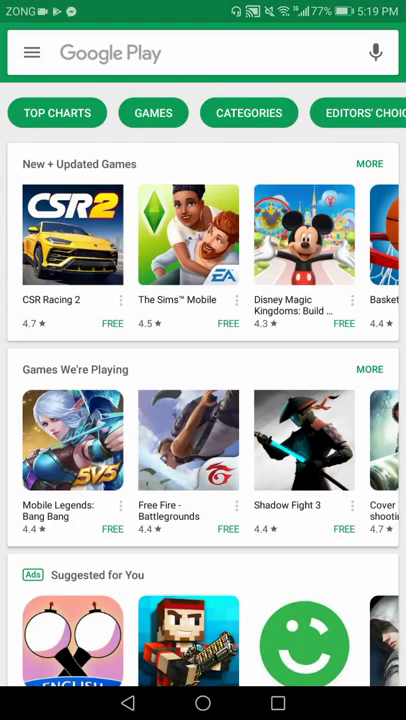
scroll(200, 400, down, 5)
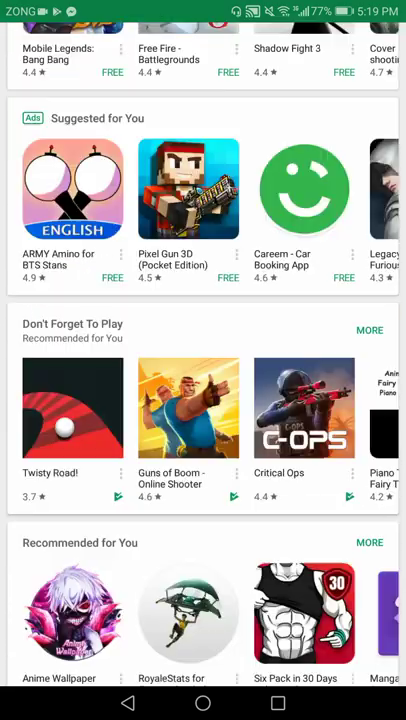
scroll(200, 400, down, 5)
scroll(200, 400, up, 6)
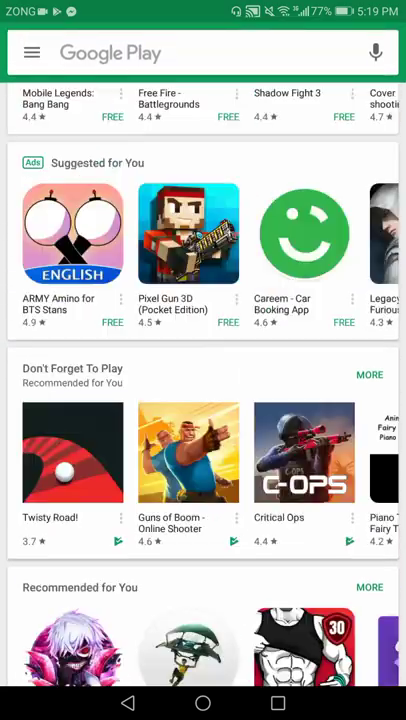
scroll(200, 400, up, 5)
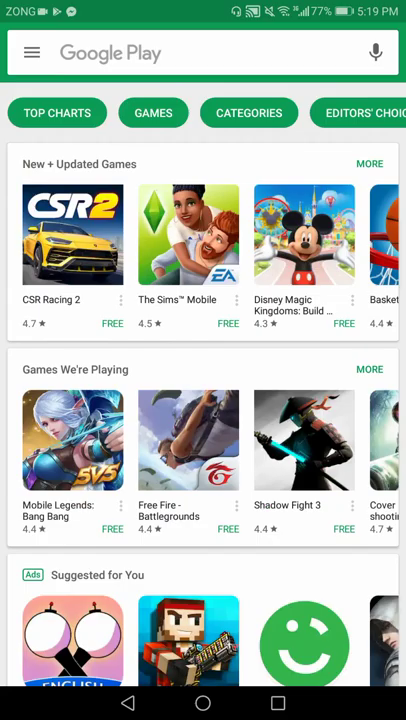
key(Home)
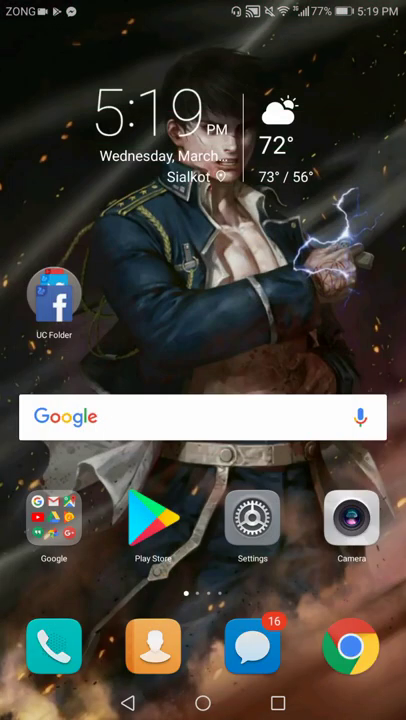
Swipe left from the clock page to the apps page with WhatsApp, Messenger and Firefox.
drag(330, 300, 70, 300)
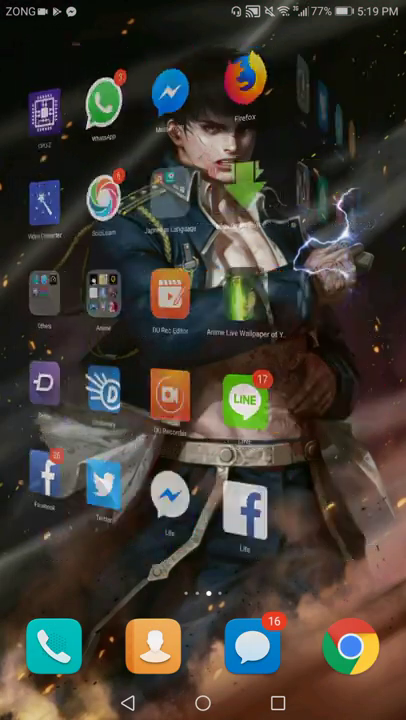
mouse_move(330, 300)
mouse_down()
mouse_move(70, 300)
mouse_move(330, 300)
mouse_up()
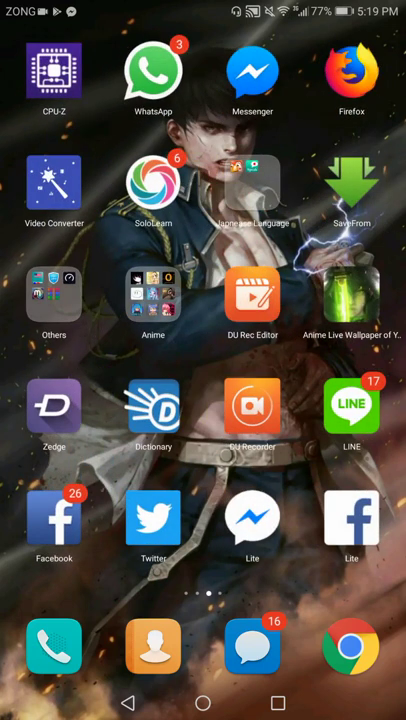